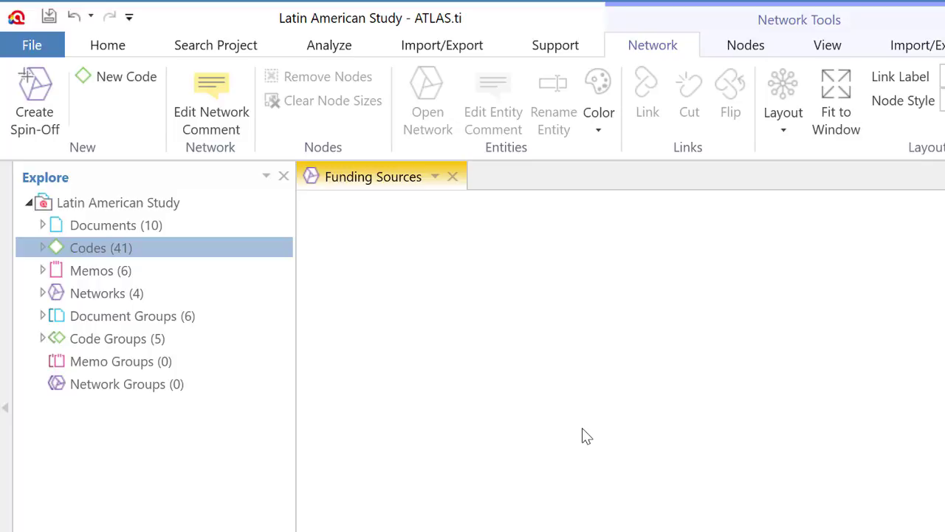
Step: Add the codes FUNDING, Funding-Church funding, Funding-Foreign funding, Funding-Funding Sources and Funding-State funding to the Funding Sources network
{"action": "left_click", "coordinate": [42, 246]}
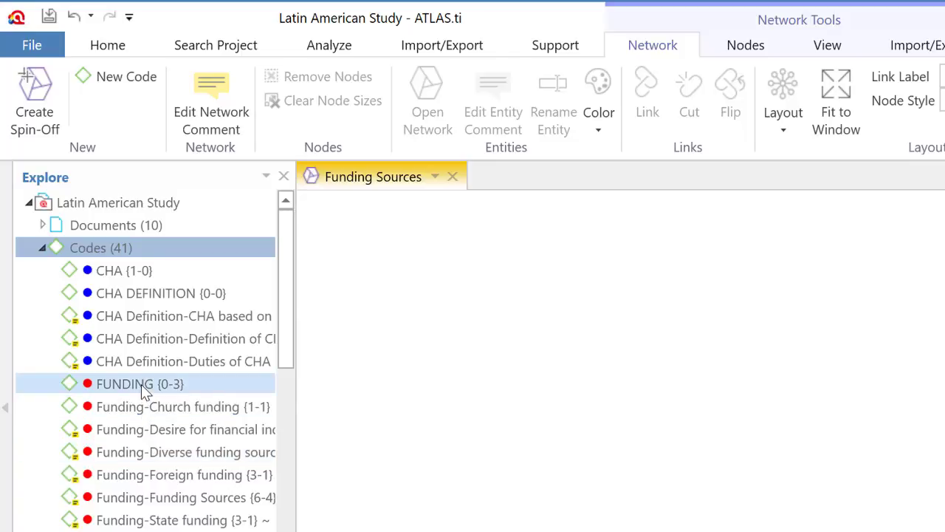
{"action": "left_click_drag", "start_coordinate": [141, 384], "coordinate": [583, 352]}
{"action": "left_click_drag", "start_coordinate": [181, 410], "coordinate": [601, 412]}
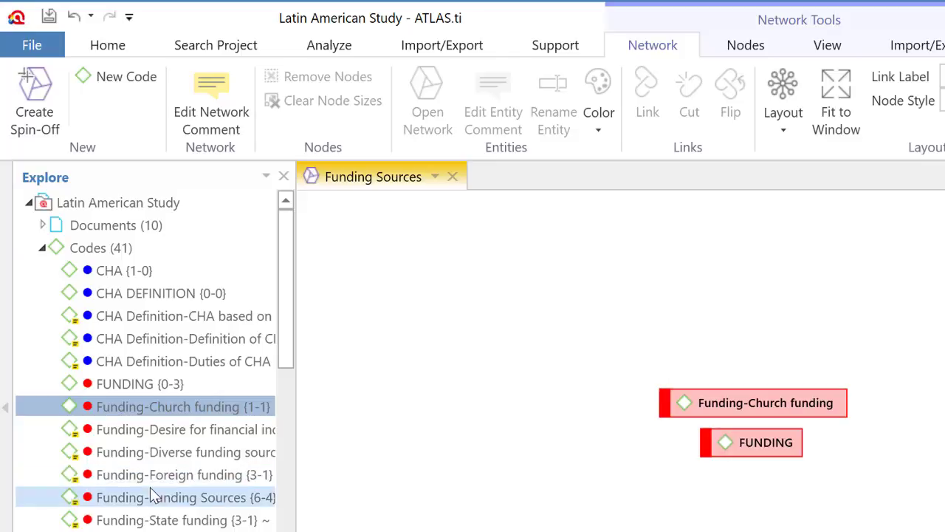
{"action": "left_click_drag", "start_coordinate": [164, 484], "coordinate": [535, 384]}
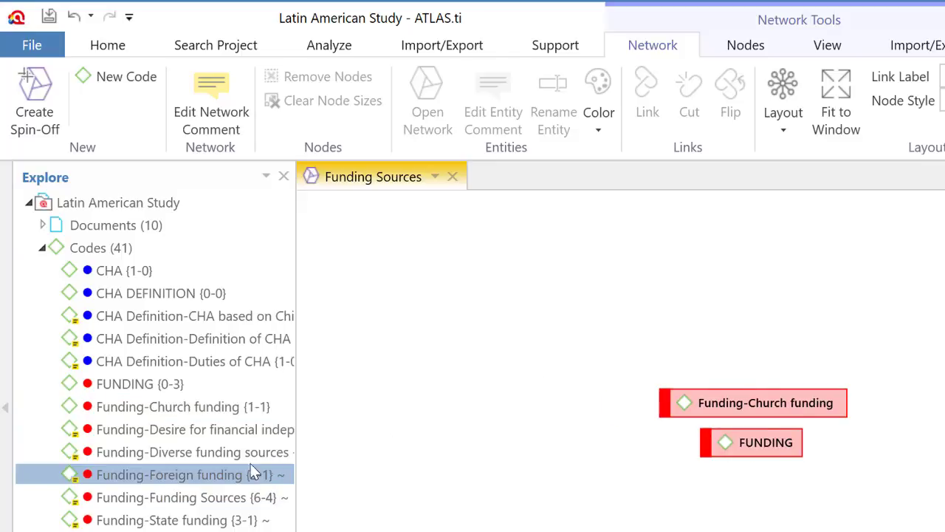
{"action": "left_click_drag", "start_coordinate": [172, 497], "coordinate": [542, 414]}
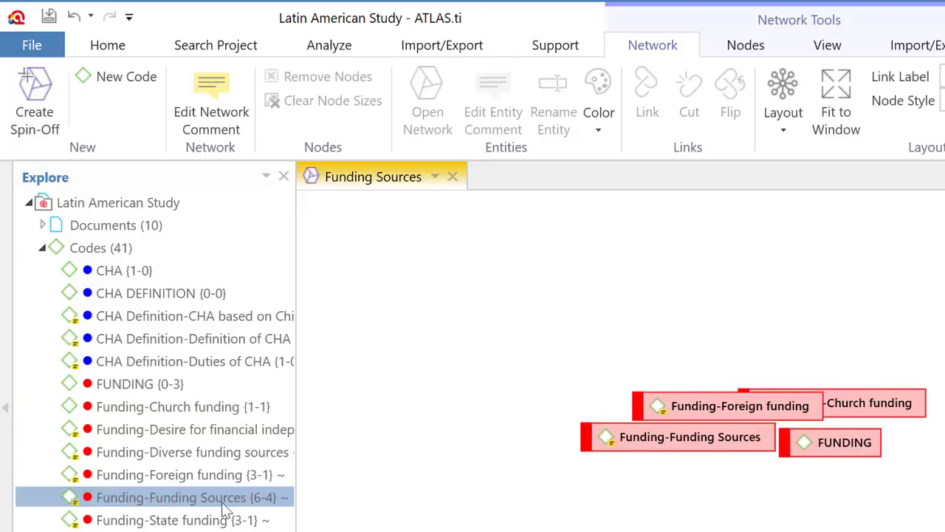
{"action": "left_click", "coordinate": [185, 519]}
{"action": "left_click_drag", "start_coordinate": [182, 521], "coordinate": [436, 487]}
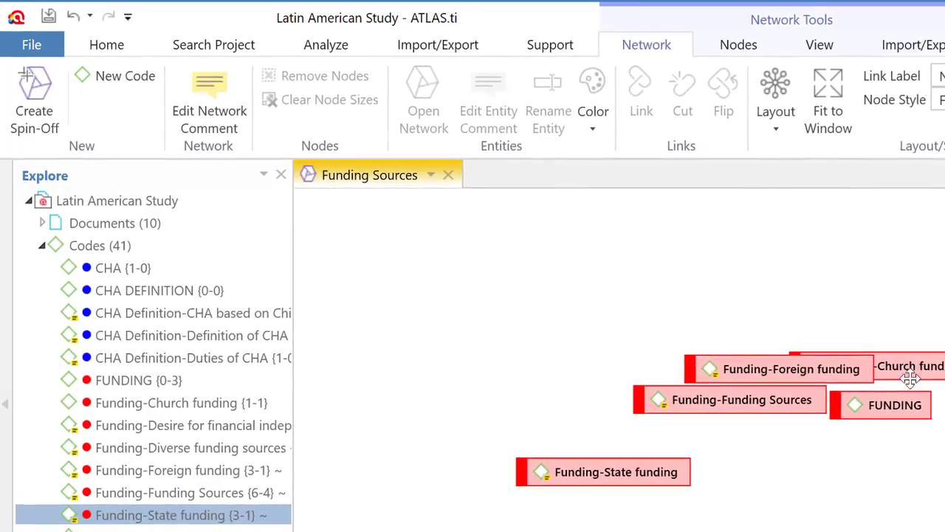
Step: Spread the overlapping nodes apart, placing FUNDING uppermost and Funding-Funding Sources centred beneath it
{"action": "left_click_drag", "start_coordinate": [914, 355], "coordinate": [823, 450]}
{"action": "left_click_drag", "start_coordinate": [837, 387], "coordinate": [637, 235]}
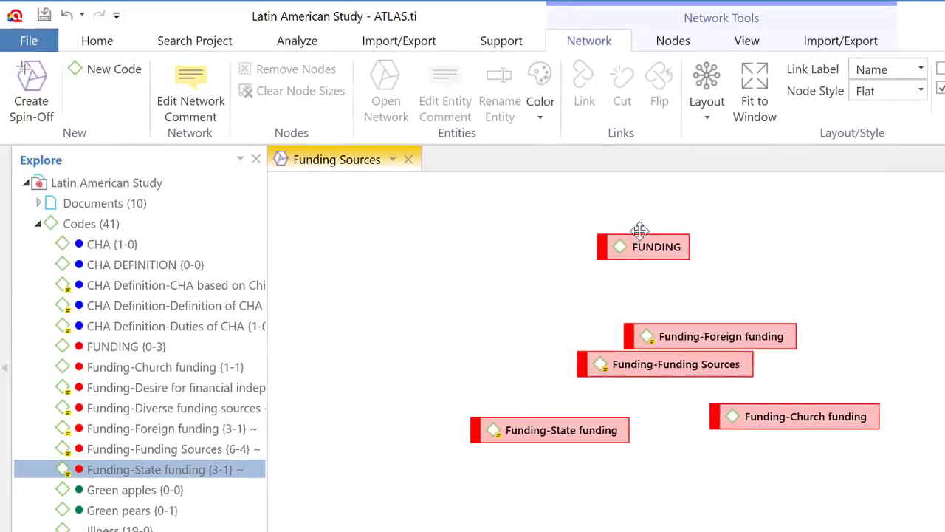
{"action": "left_click_drag", "start_coordinate": [625, 327], "coordinate": [388, 357]}
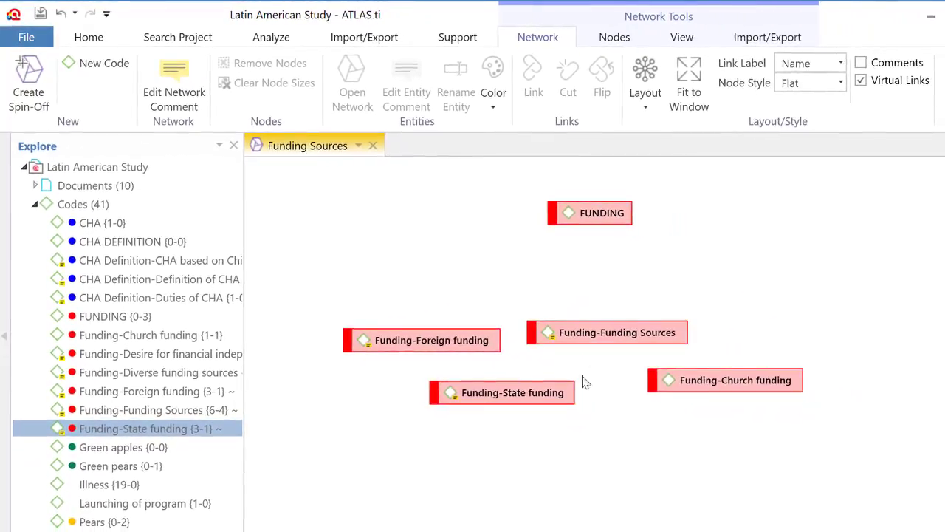
{"action": "left_click_drag", "start_coordinate": [611, 329], "coordinate": [555, 287]}
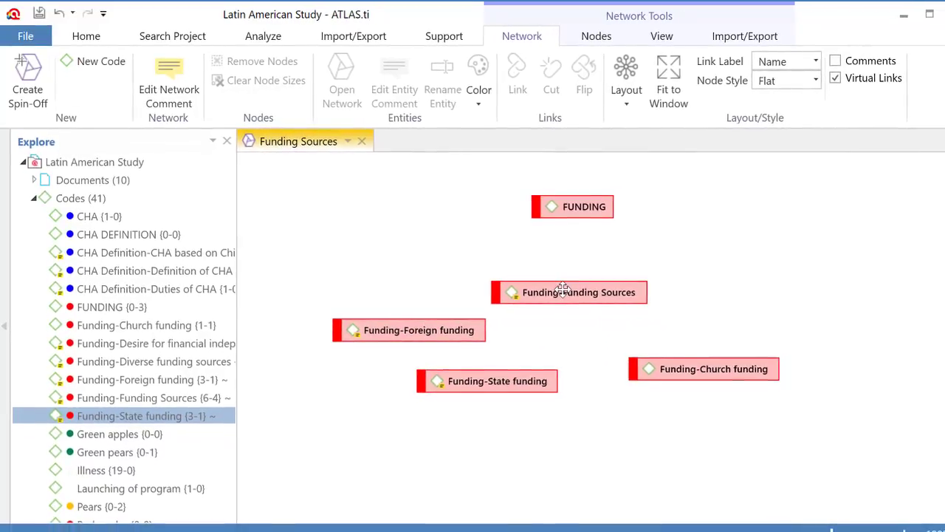
{"action": "left_click_drag", "start_coordinate": [550, 208], "coordinate": [554, 191]}
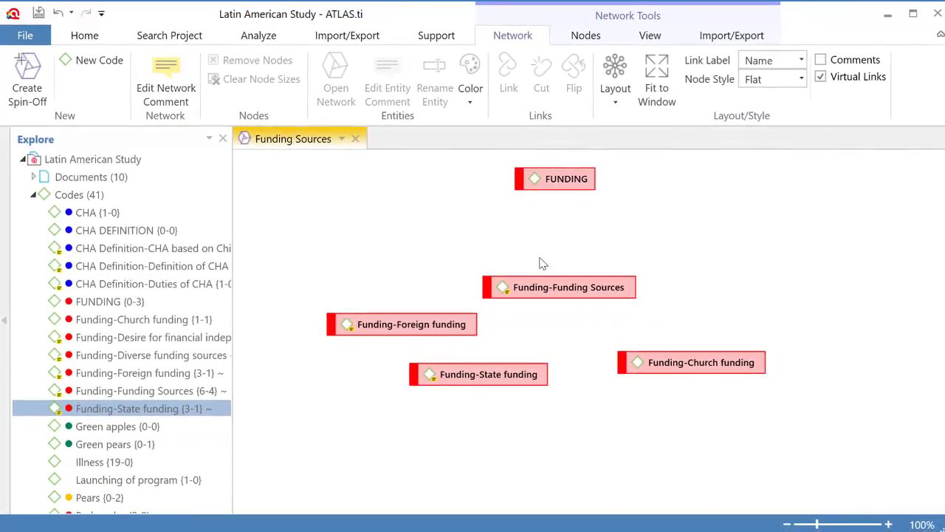
{"action": "left_click_drag", "start_coordinate": [555, 289], "coordinate": [549, 253]}
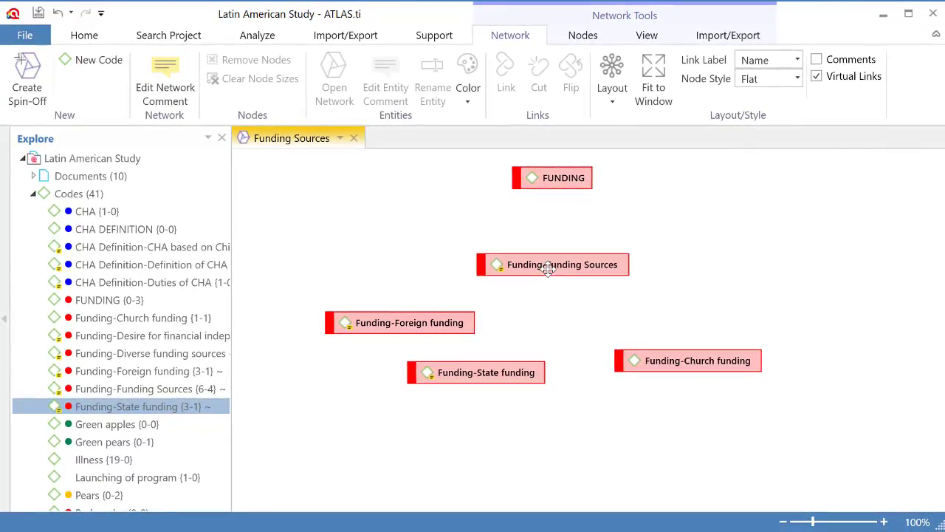
Step: Line up Foreign funding, State funding and Church funding in an evenly spaced row beneath Funding-Funding Sources
{"action": "left_click_drag", "start_coordinate": [436, 324], "coordinate": [404, 373]}
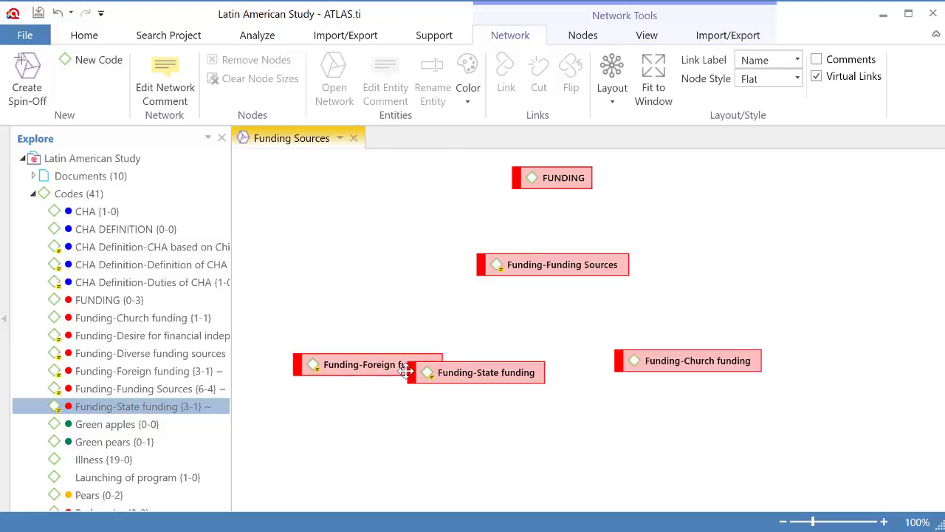
{"action": "left_click_drag", "start_coordinate": [462, 369], "coordinate": [518, 364]}
{"action": "left_click_drag", "start_coordinate": [647, 361], "coordinate": [692, 362]}
{"action": "left_click_drag", "start_coordinate": [587, 365], "coordinate": [614, 365]}
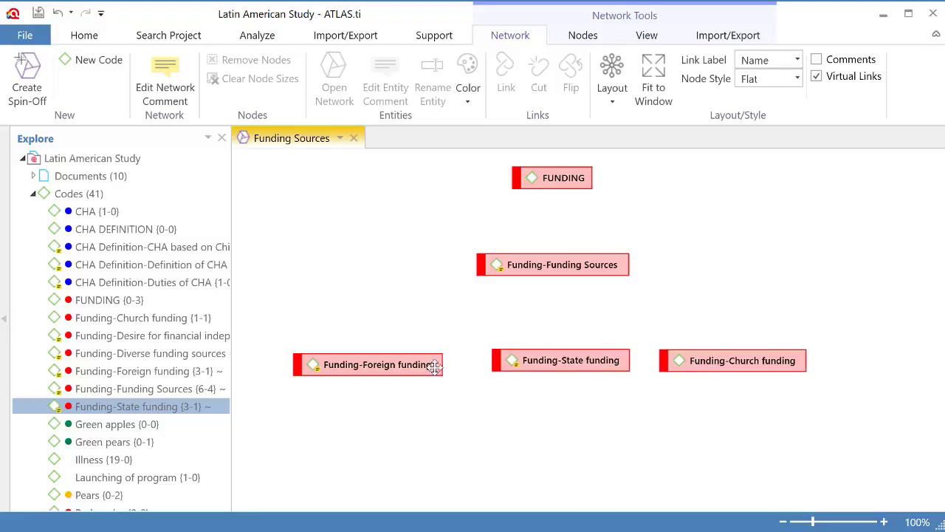
{"action": "left_click_drag", "start_coordinate": [422, 364], "coordinate": [443, 361]}
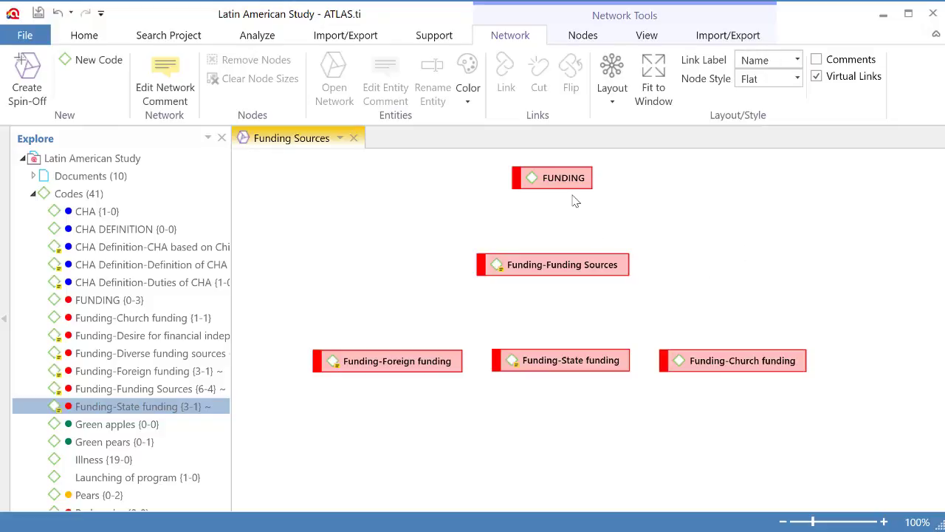
Step: Link Funding-Funding Sources to FUNDING with the relation "is part of"
{"action": "left_click_drag", "start_coordinate": [567, 179], "coordinate": [566, 179]}
{"action": "left_click", "coordinate": [560, 265]}
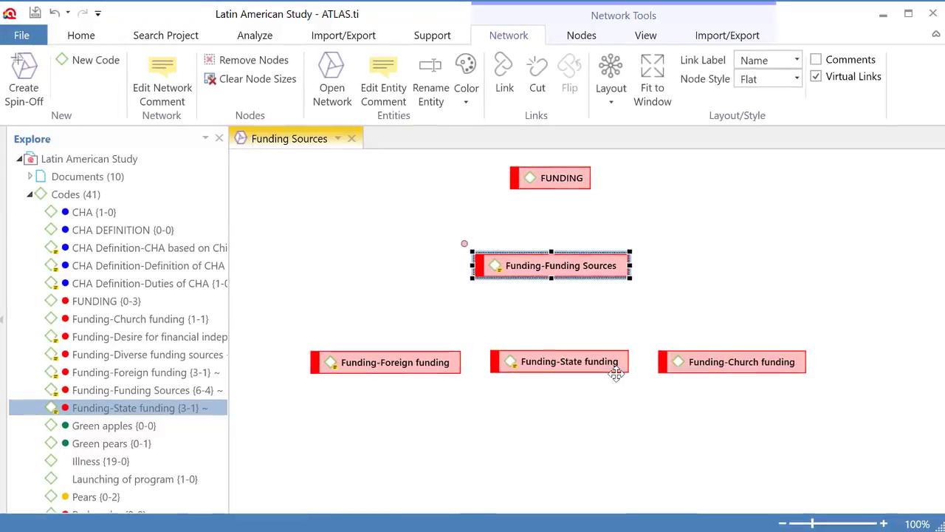
{"action": "left_click_drag", "start_coordinate": [464, 244], "coordinate": [540, 185]}
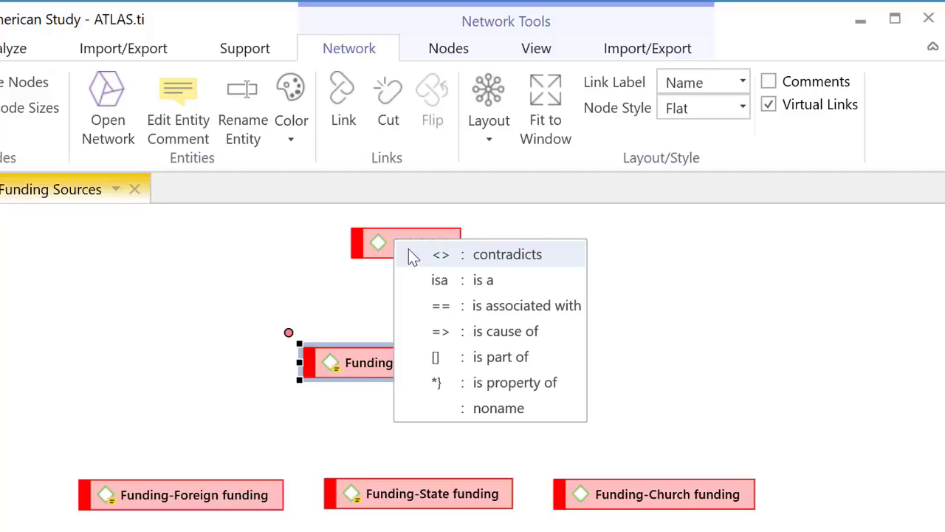
{"action": "left_click", "coordinate": [496, 363]}
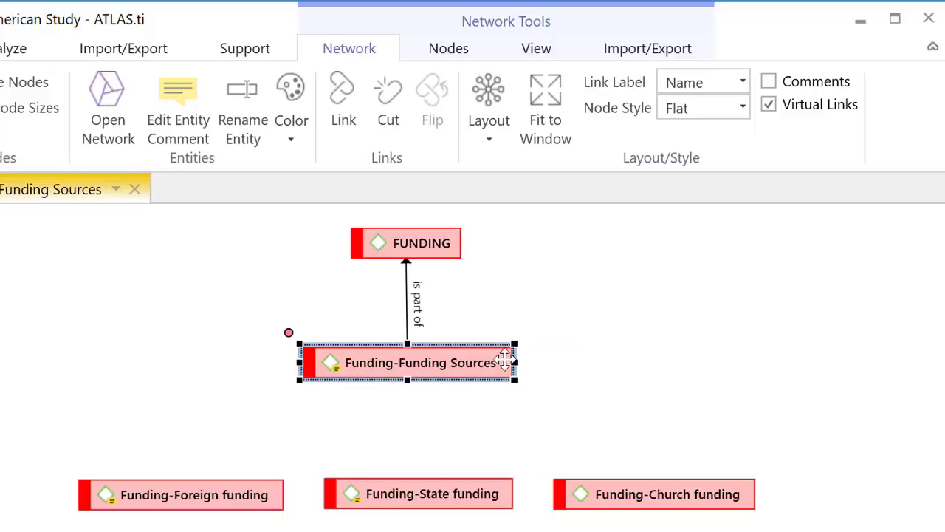
Step: Link Foreign funding, State funding and Church funding each to Funding-Funding Sources with the relation "is a"
{"action": "left_click", "coordinate": [142, 492]}
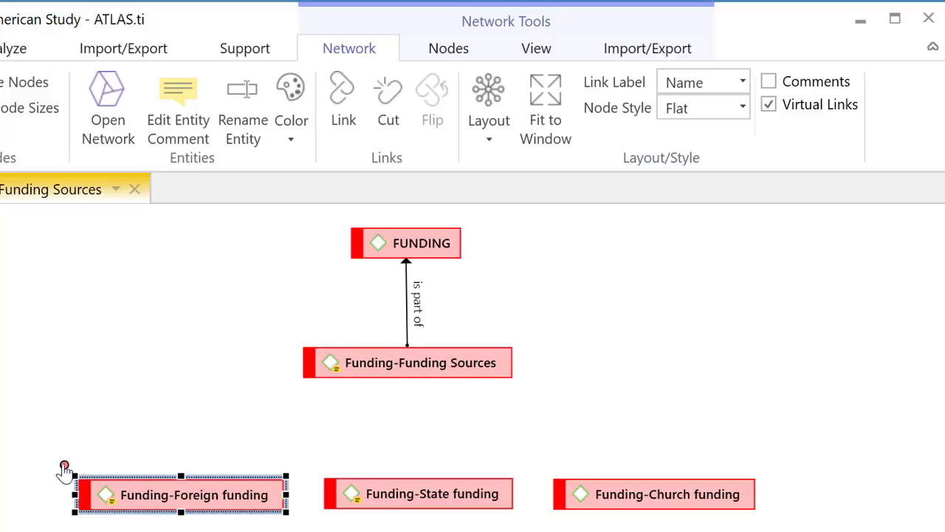
{"action": "left_click_drag", "start_coordinate": [65, 467], "coordinate": [403, 385]}
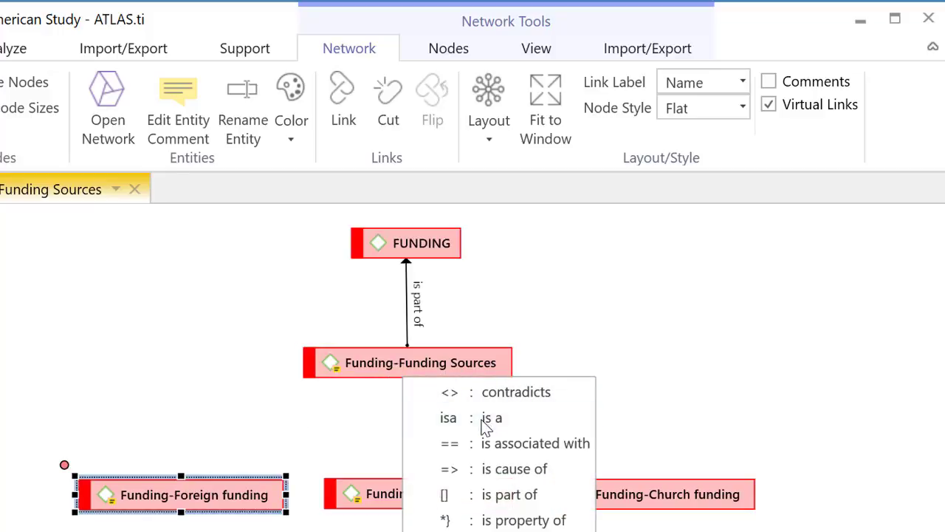
{"action": "left_click", "coordinate": [488, 419]}
{"action": "left_click", "coordinate": [415, 493]}
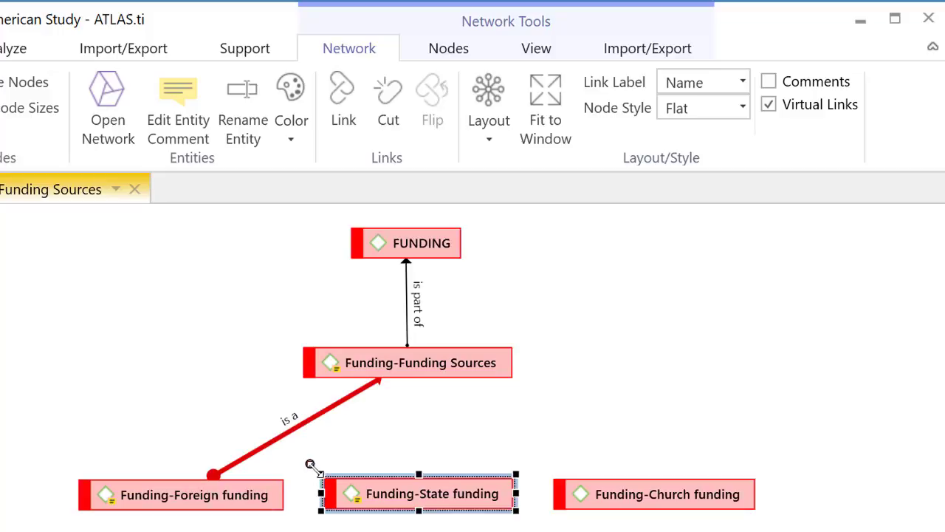
{"action": "left_click_drag", "start_coordinate": [309, 464], "coordinate": [451, 365]}
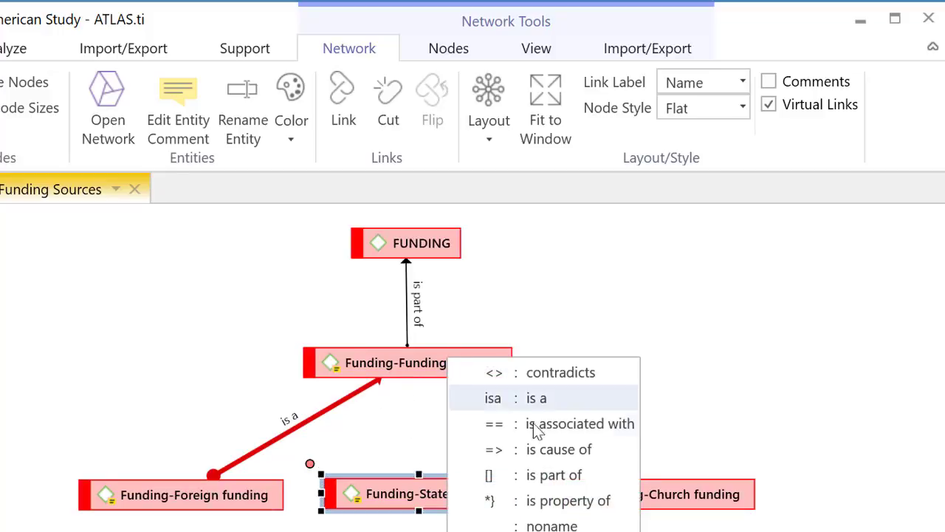
{"action": "left_click", "coordinate": [545, 400]}
{"action": "left_click", "coordinate": [629, 497]}
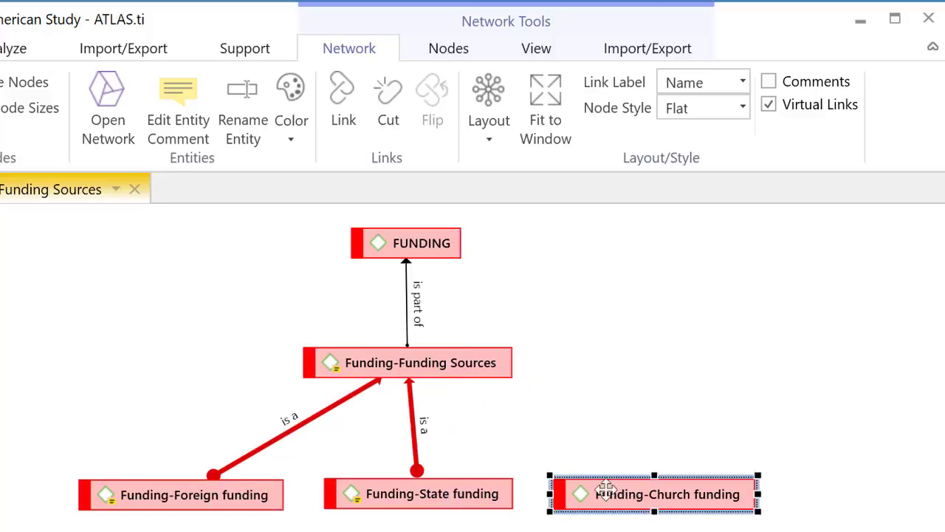
{"action": "left_click_drag", "start_coordinate": [544, 467], "coordinate": [435, 379]}
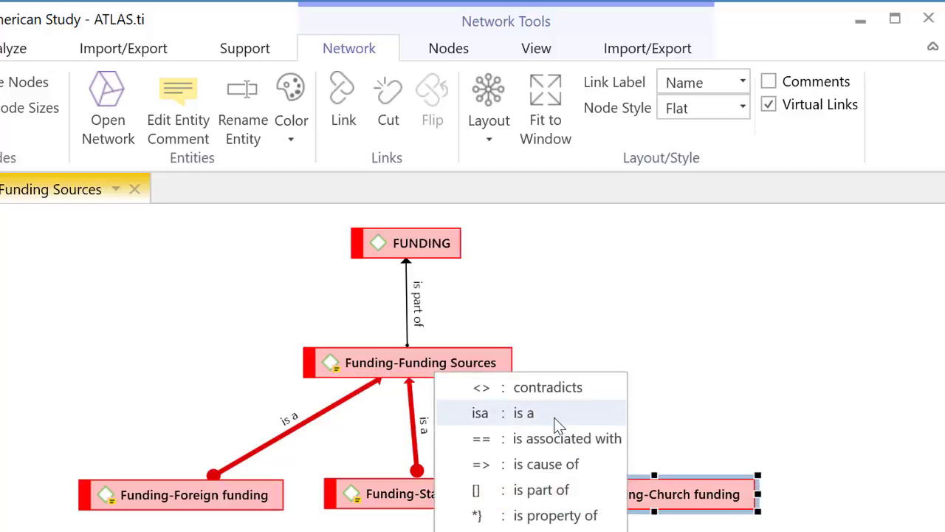
{"action": "left_click", "coordinate": [555, 415]}
Step: Align Funding-Funding Sources and FUNDING vertically above the Funding-State funding node, and clear the node selection
{"action": "left_click_drag", "start_coordinate": [432, 365], "coordinate": [441, 367]}
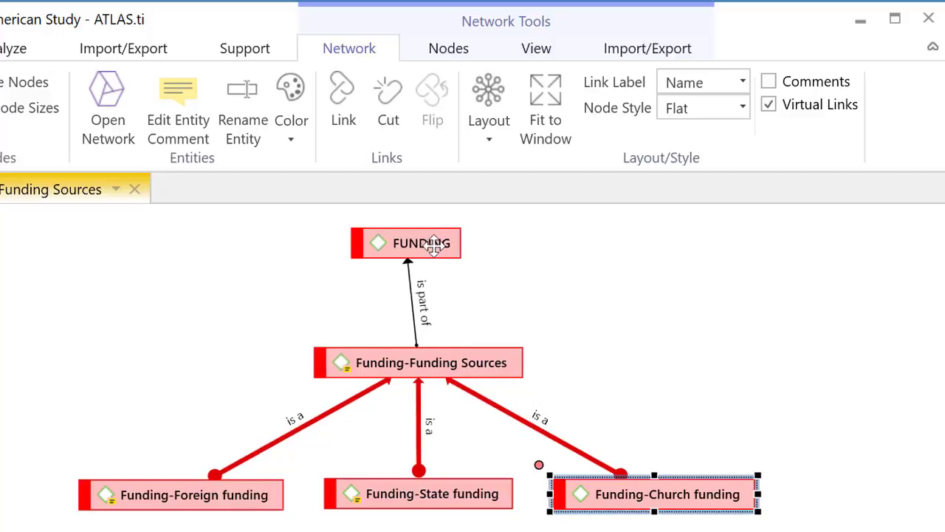
{"action": "left_click_drag", "start_coordinate": [436, 245], "coordinate": [449, 247]}
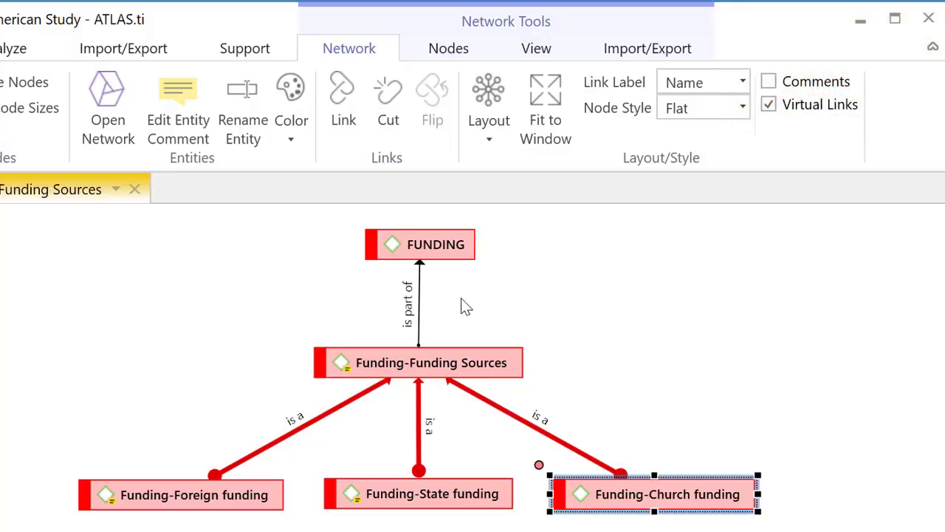
{"action": "left_click", "coordinate": [643, 362]}
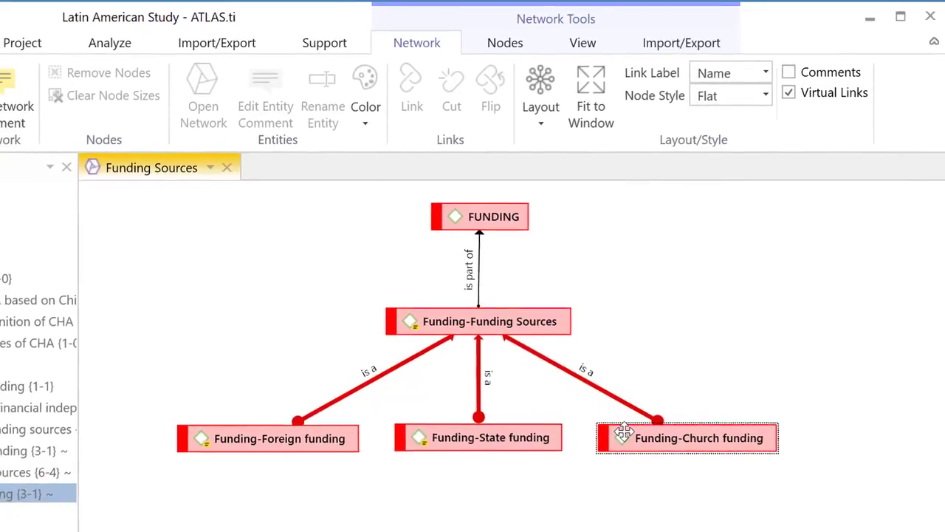
Step: Import the quotation neighbors of Funding-Church funding and place the imported quotation node beneath Funding-State funding
{"action": "left_click", "coordinate": [676, 428]}
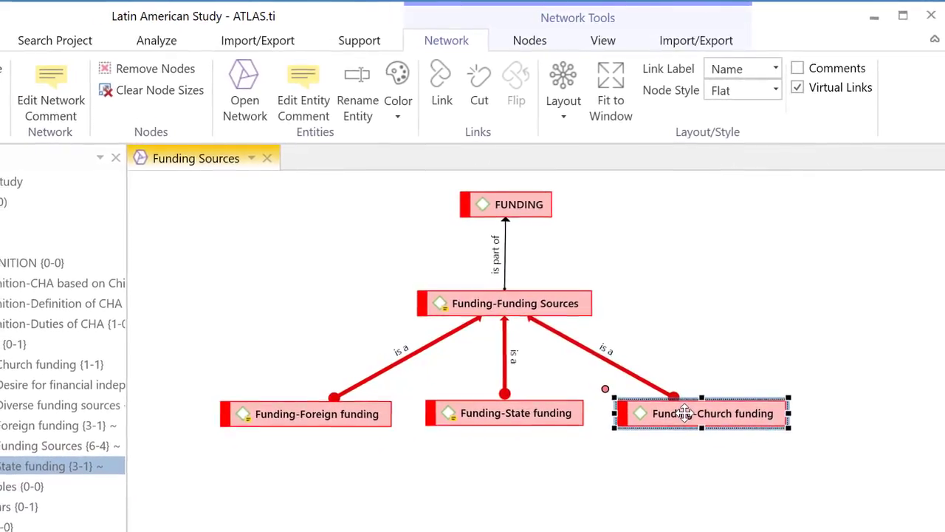
{"action": "right_click", "coordinate": [684, 416]}
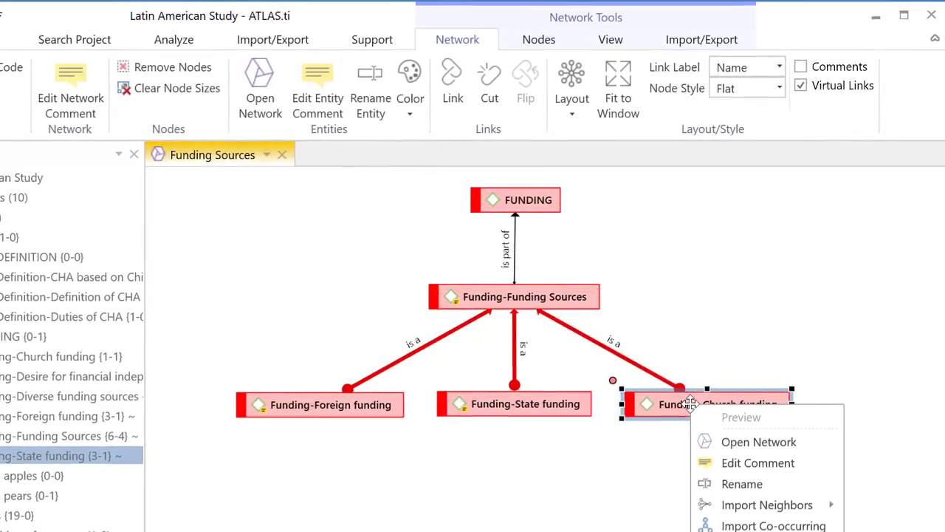
{"action": "mouse_move", "coordinate": [789, 514]}
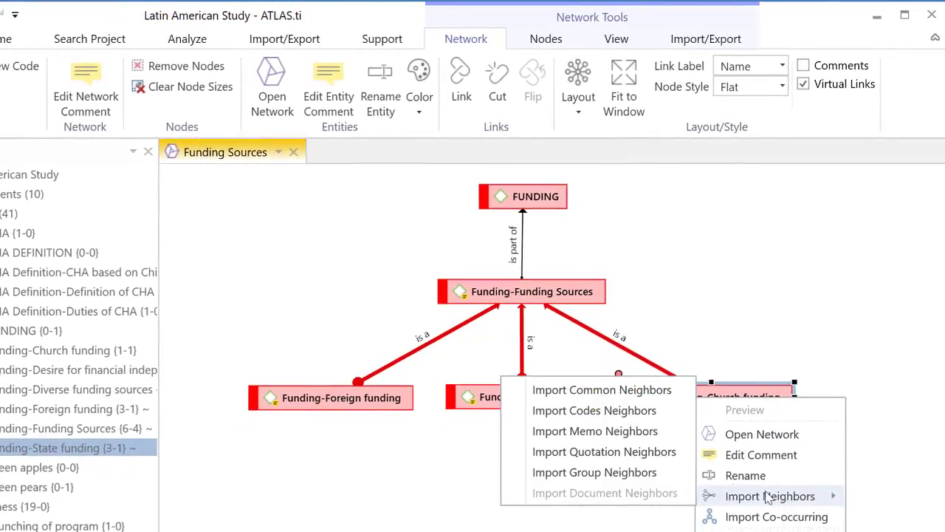
{"action": "left_click", "coordinate": [643, 452]}
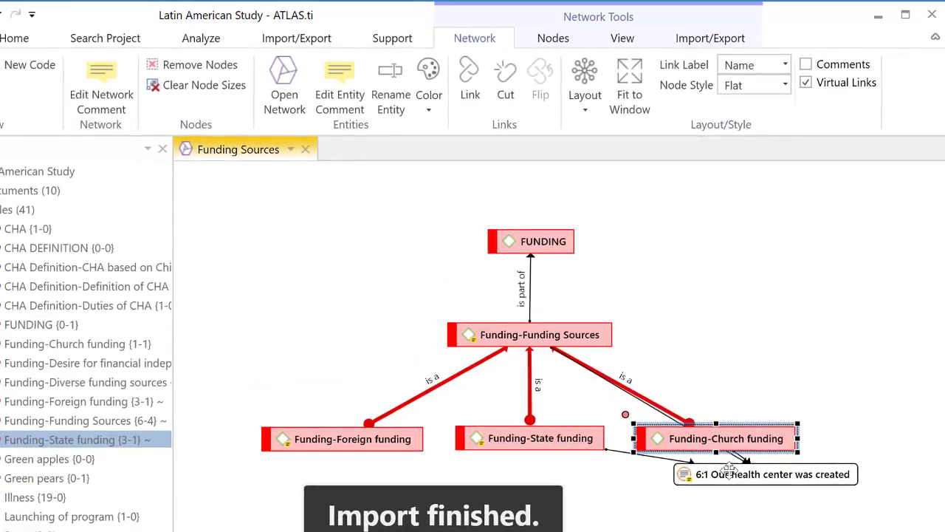
{"action": "mouse_move", "coordinate": [729, 469]}
{"action": "left_mouse_down"}
{"action": "mouse_move", "coordinate": [684, 468]}
{"action": "mouse_move", "coordinate": [565, 510]}
{"action": "mouse_move", "coordinate": [498, 503]}
{"action": "left_mouse_up"}
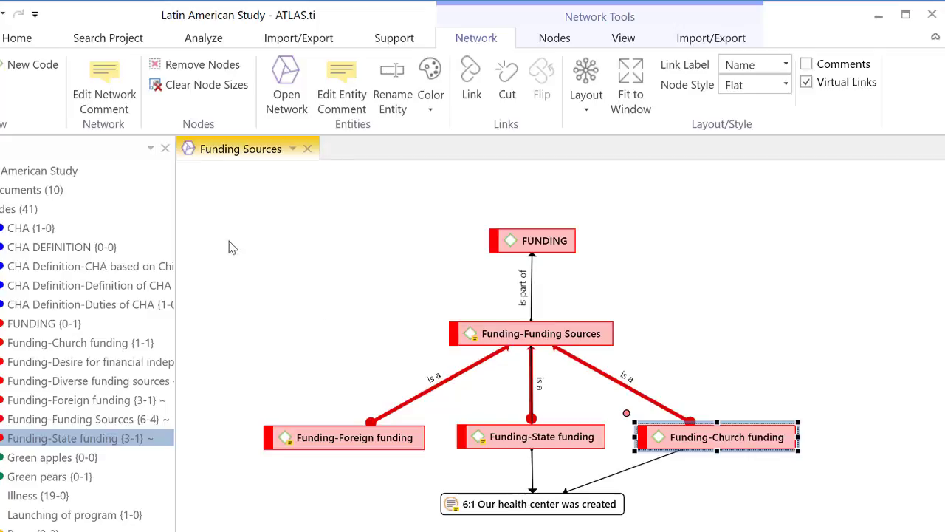
Step: Select all five code nodes, clear that selection, and select the quotation node below them instead
{"action": "left_click_drag", "start_coordinate": [229, 240], "coordinate": [815, 480]}
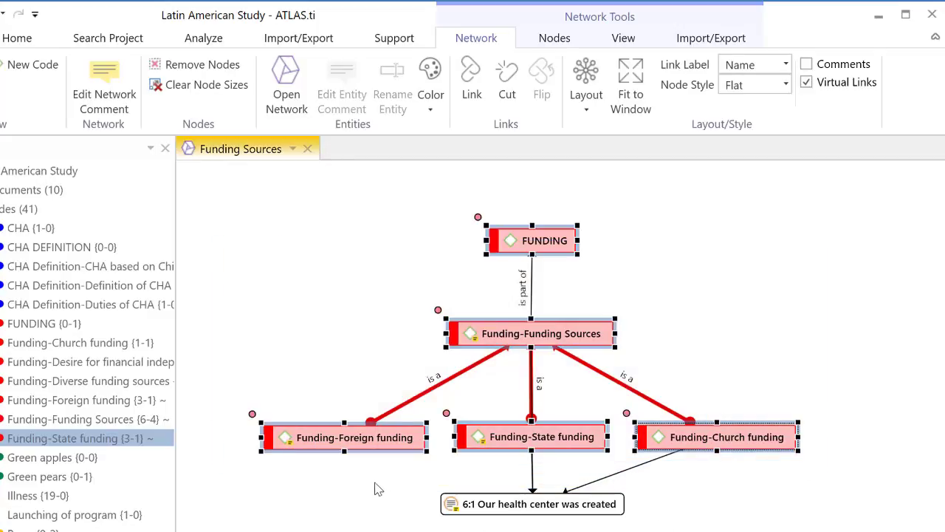
{"action": "left_click", "coordinate": [376, 485]}
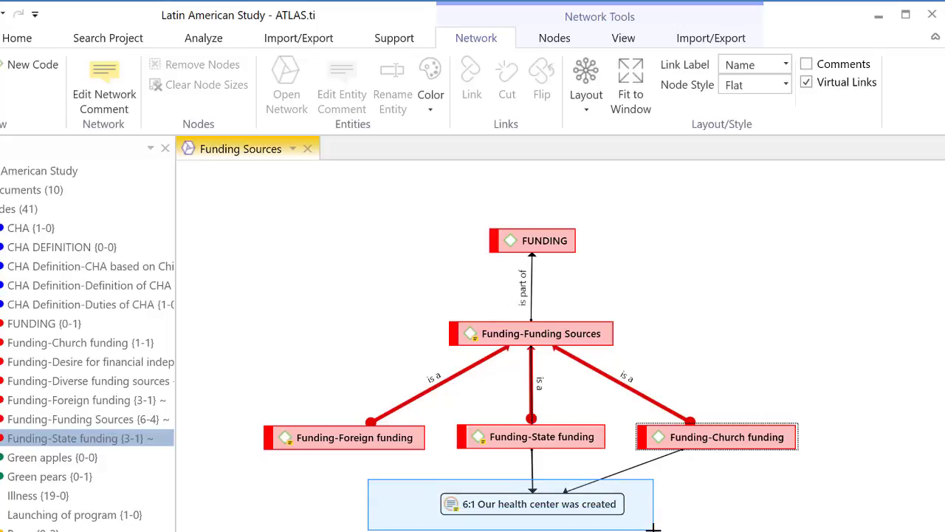